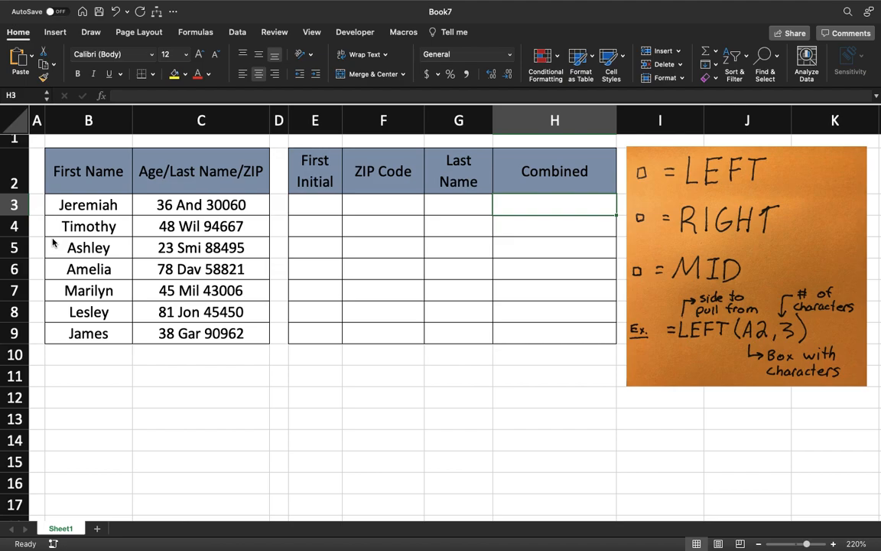
Enter the formula =LEFT(B3,1) in cell E3 to extract the first initial from the first name
click(298, 207)
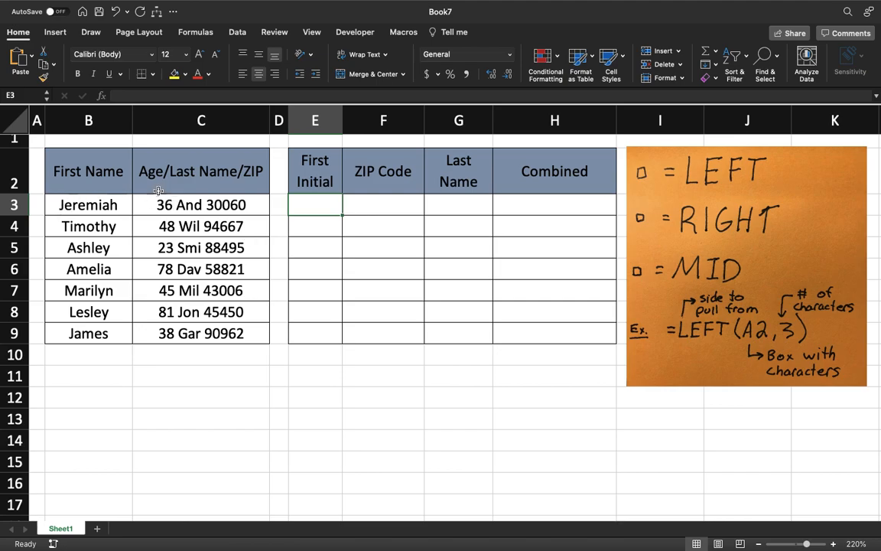
text(=lef)
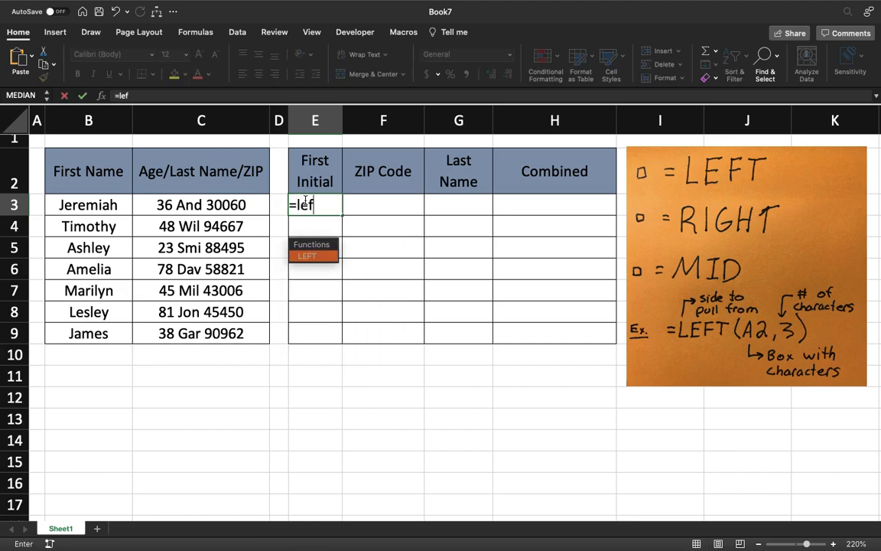
text(t()
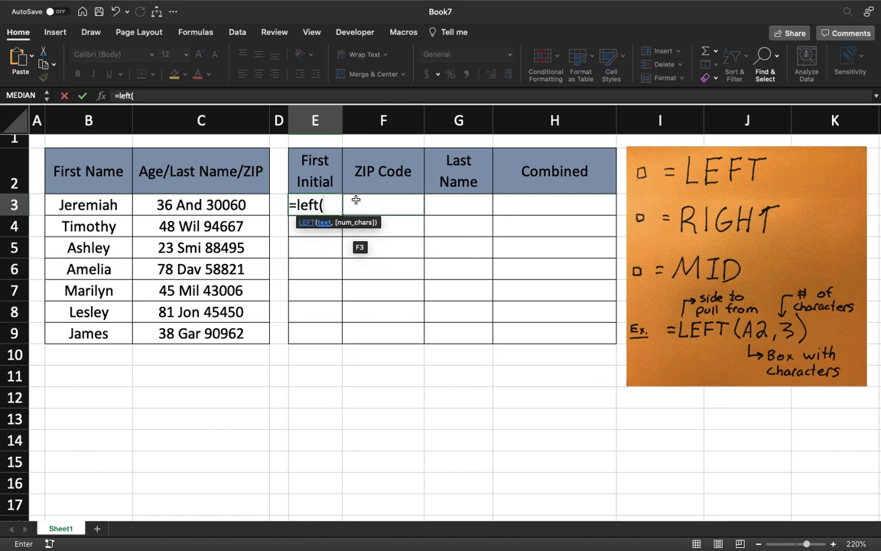
click(114, 207)
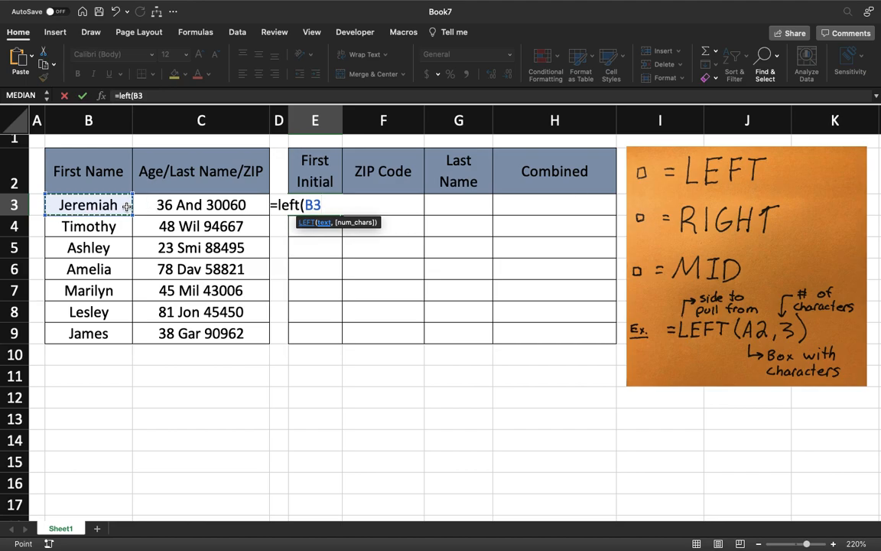
text(,)
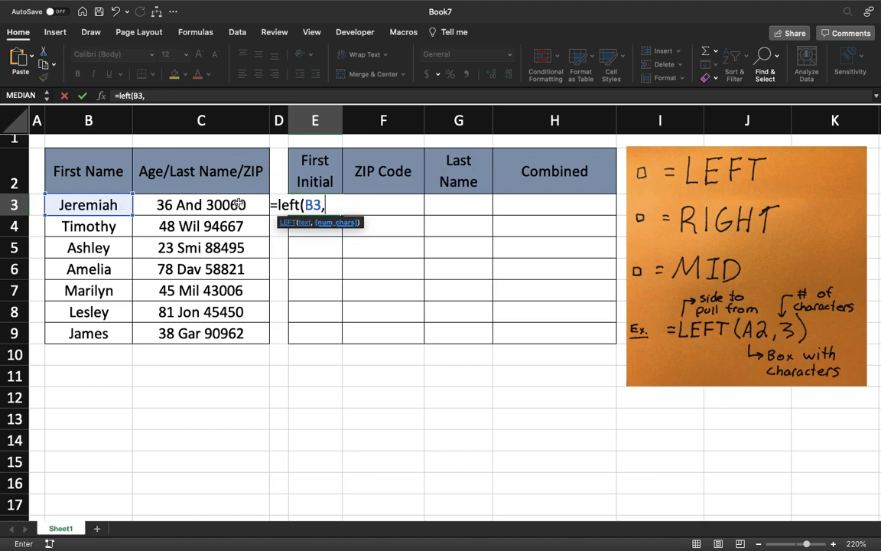
text(1)
key(BackSpace)
text(3)
key(BackSpace)
text(1)
key(Return)
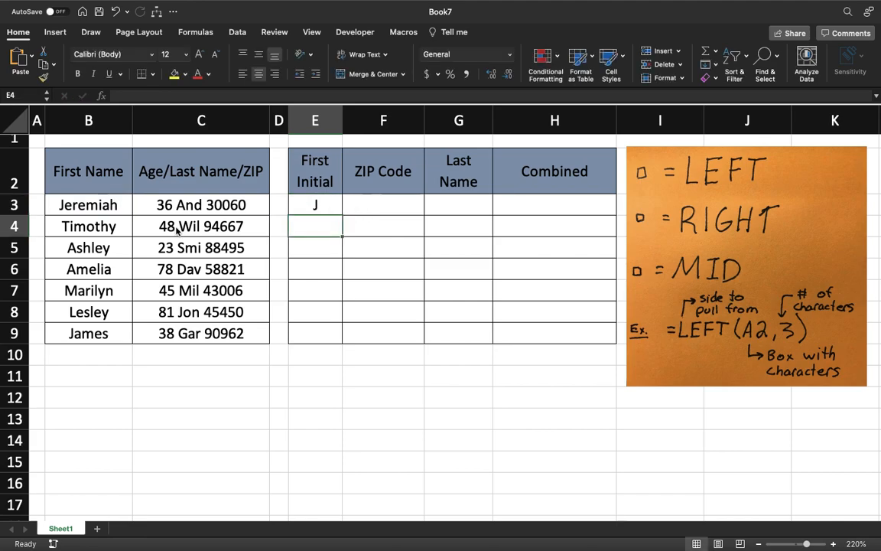
Fill the First Initial formula from E3 down through E9
click(314, 205)
drag(338, 224, 338, 344)
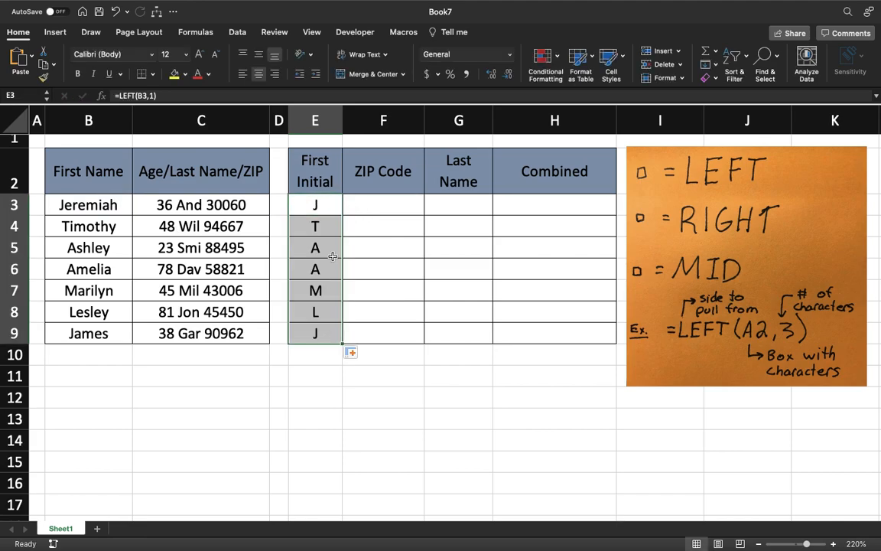
click(383, 334)
Enter the formula =RIGHT(C3,5) in cell F3 to extract the ZIP code from the combined text
click(392, 210)
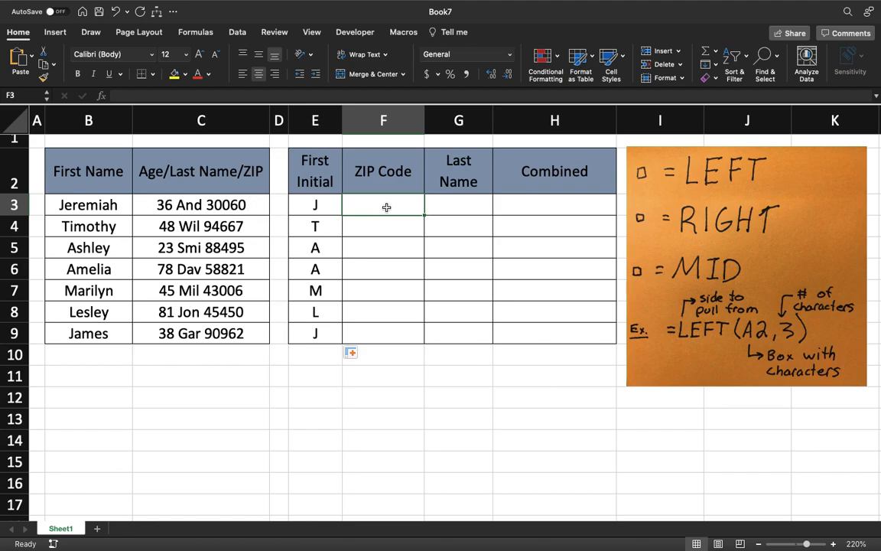
text(=right)
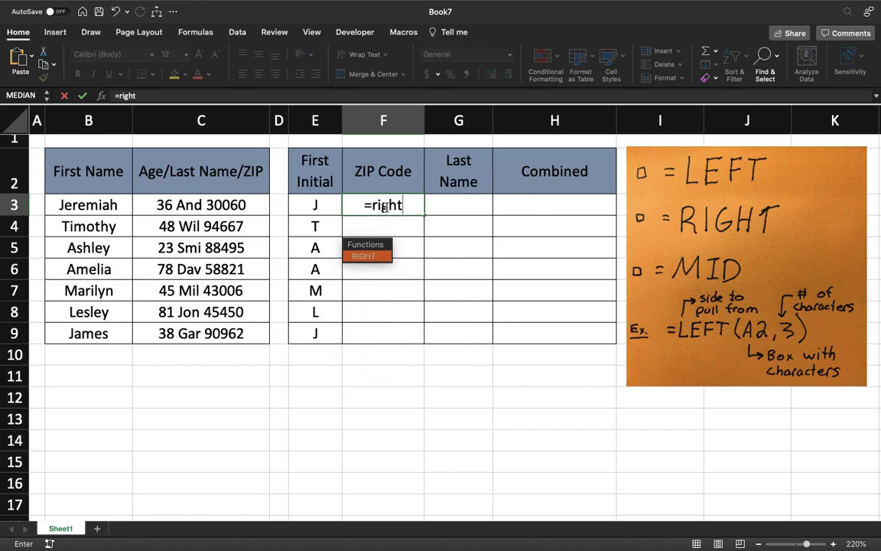
text(()
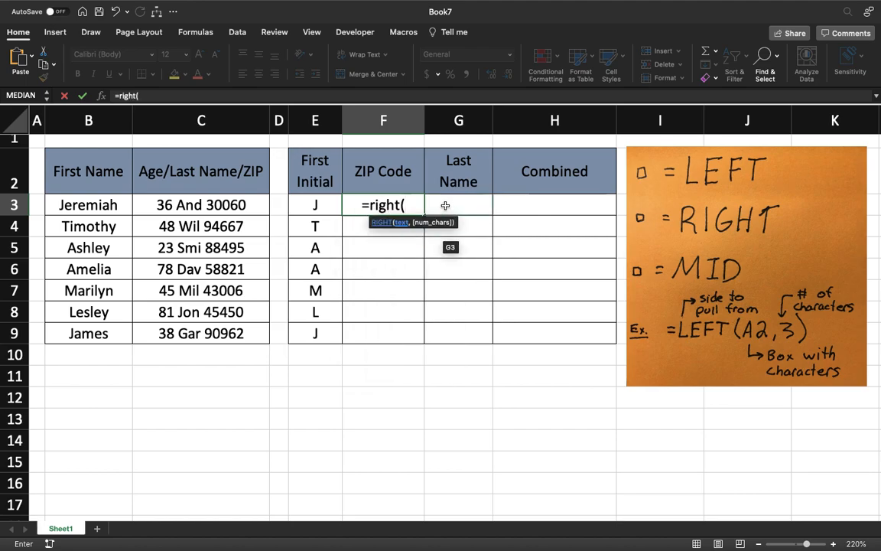
click(227, 205)
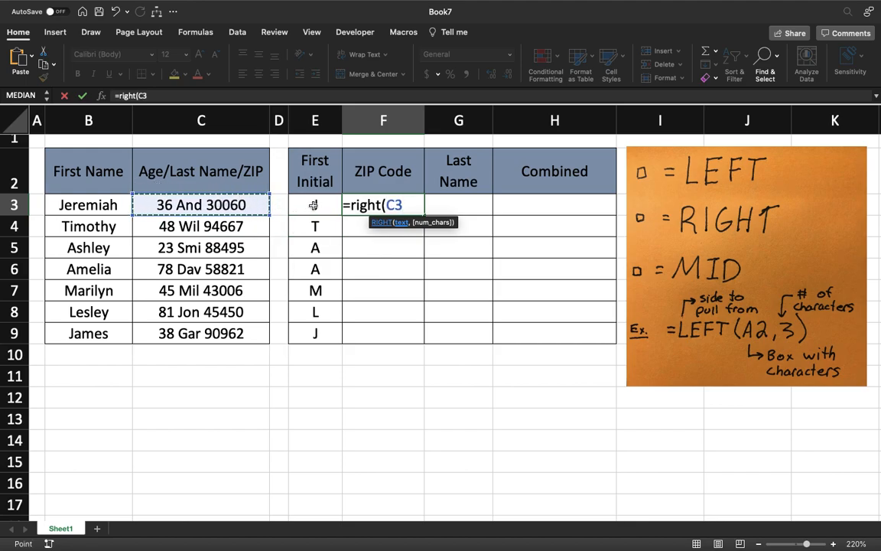
text(,5)
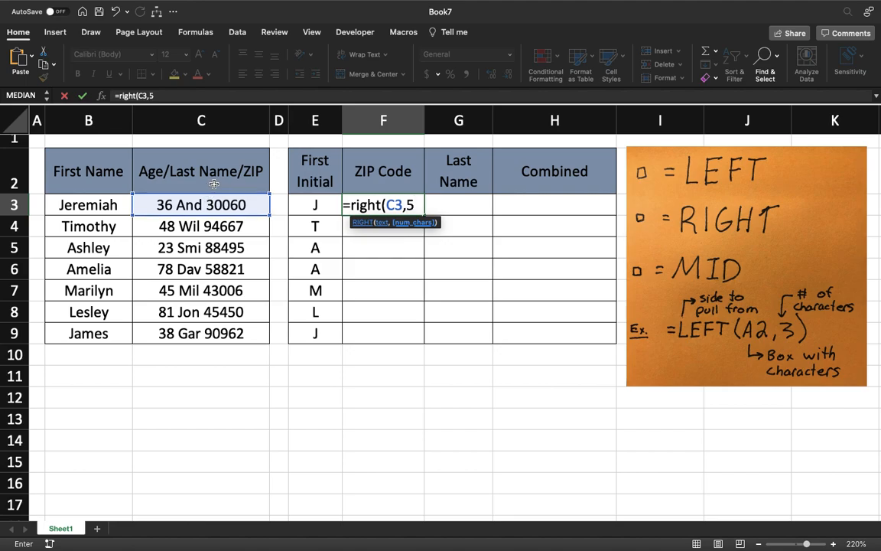
key(Return)
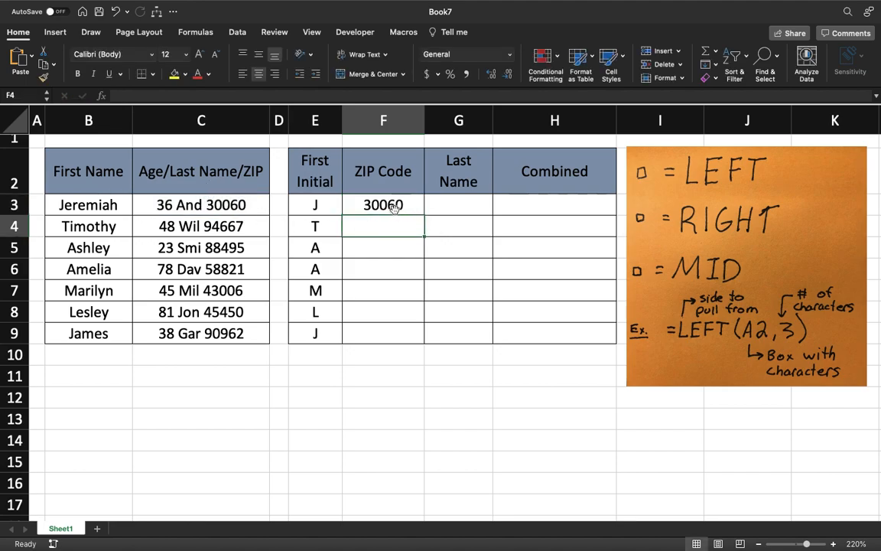
Fill the ZIP Code formula from F3 down through F9
click(420, 214)
drag(420, 214, 421, 335)
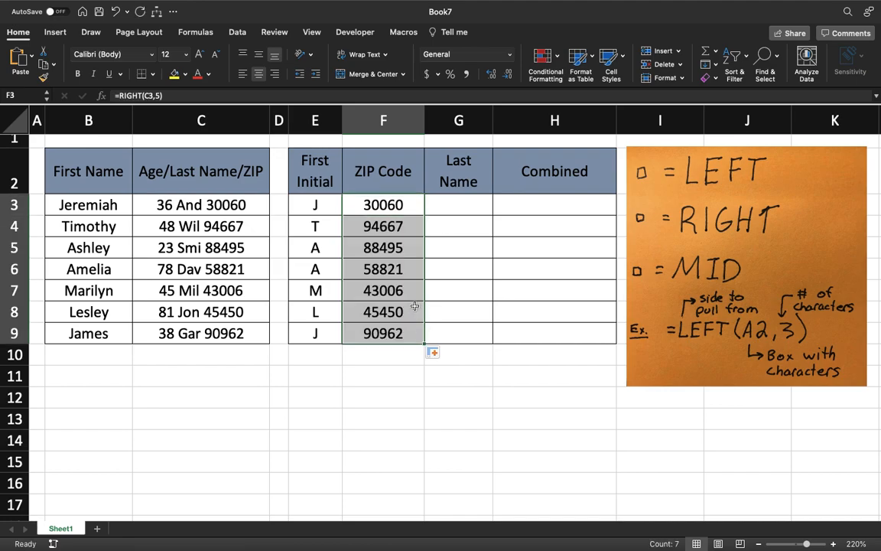
click(463, 248)
Enter the formula =MID(C3,4,3) in cell G3 to extract the last name portion of the combined text
click(467, 205)
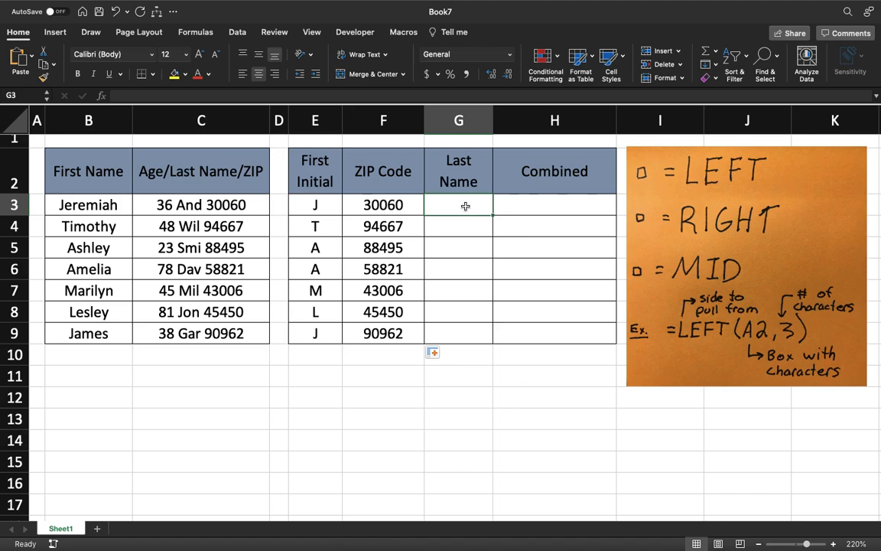
text(=mid)
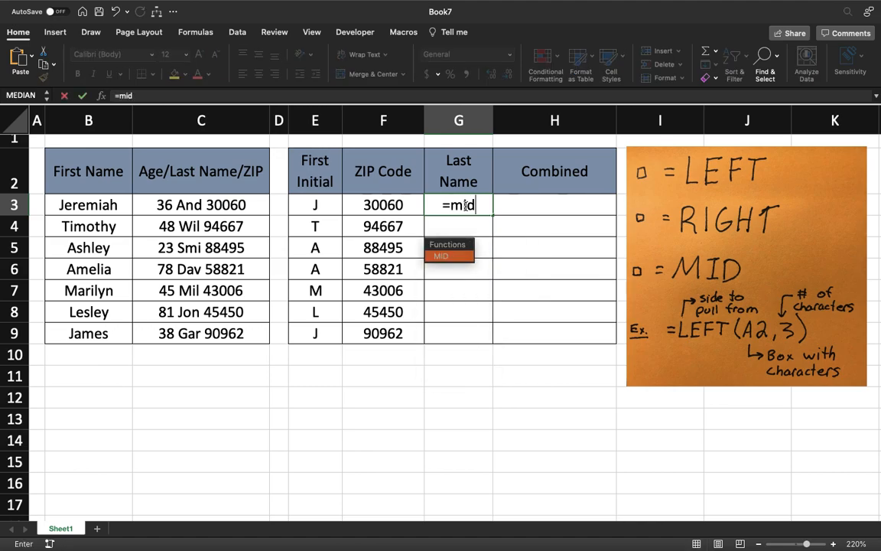
text(()
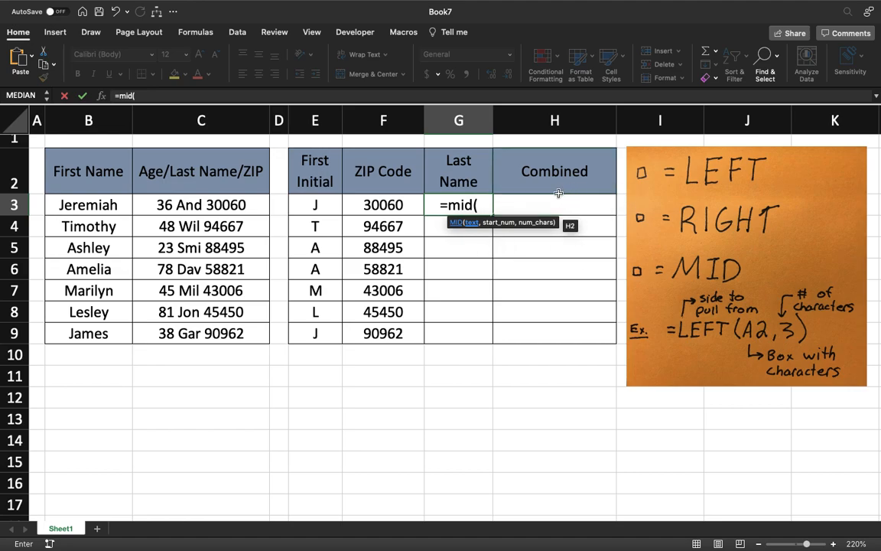
click(210, 202)
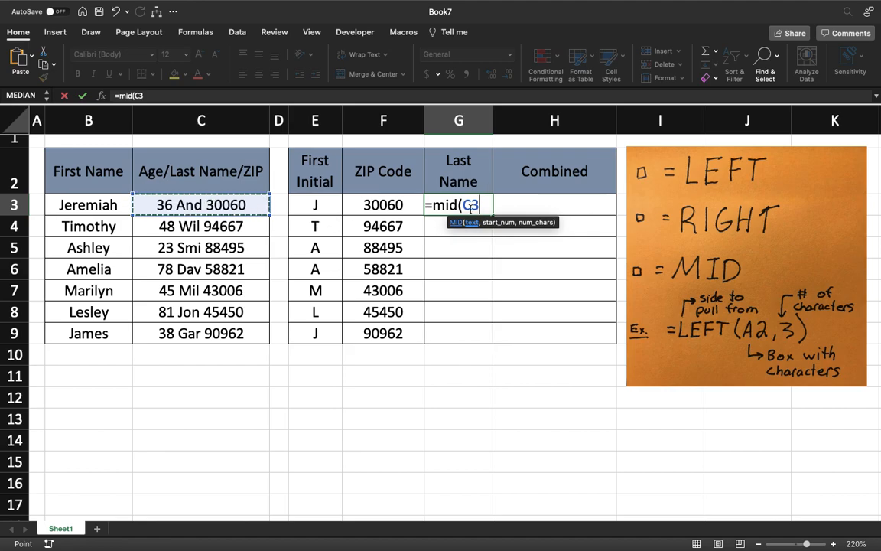
text(,)
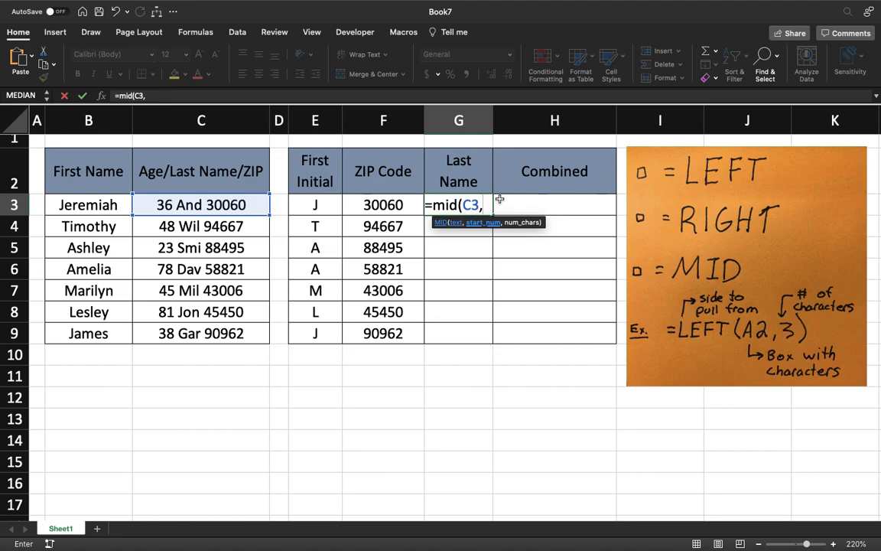
text(4,)
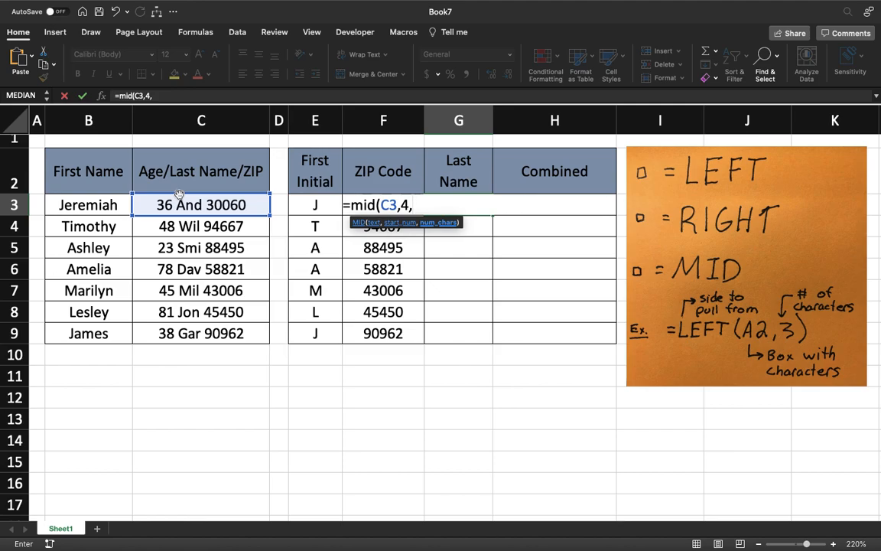
text(3)
key(Return)
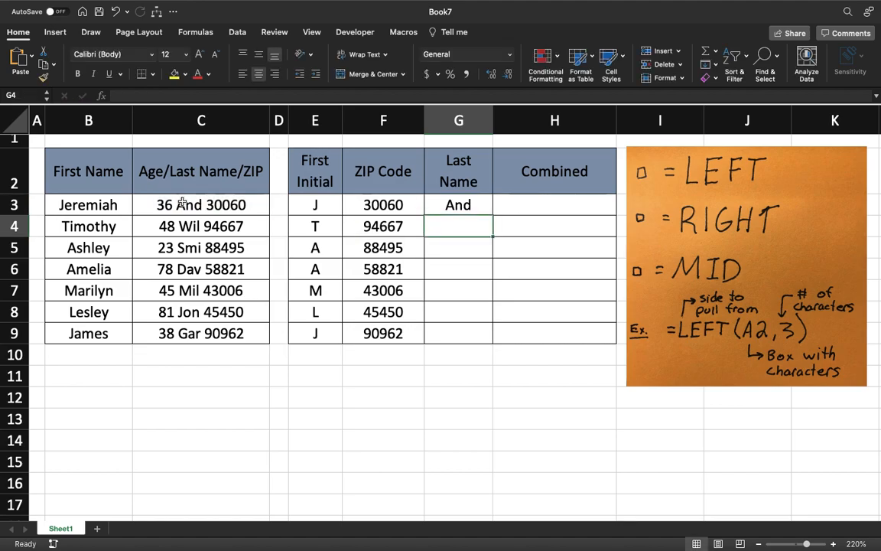
Fill the Last Name formula from G3 down through G9
click(485, 205)
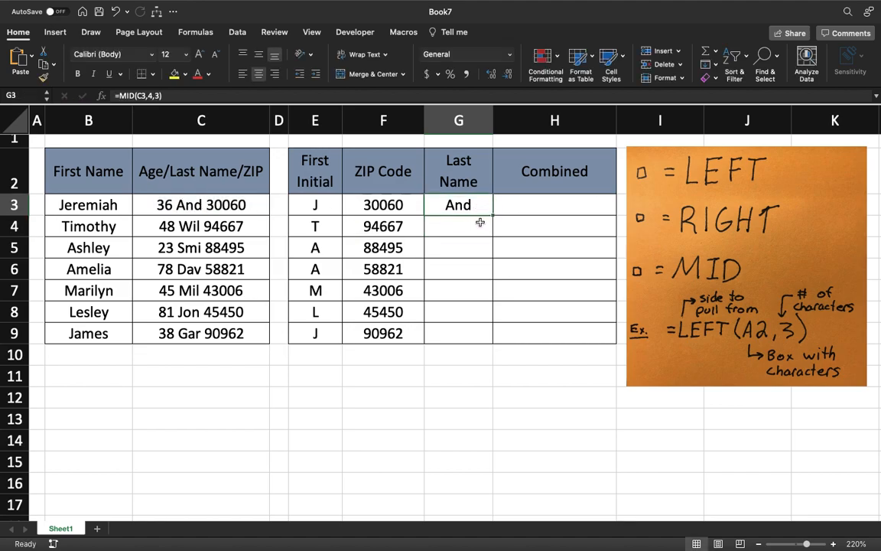
drag(494, 215, 492, 319)
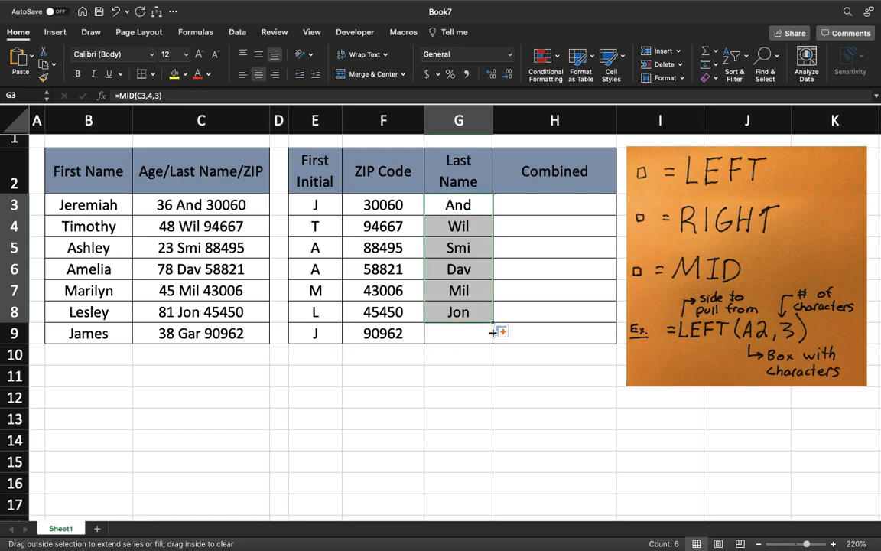
drag(494, 333, 494, 335)
click(548, 334)
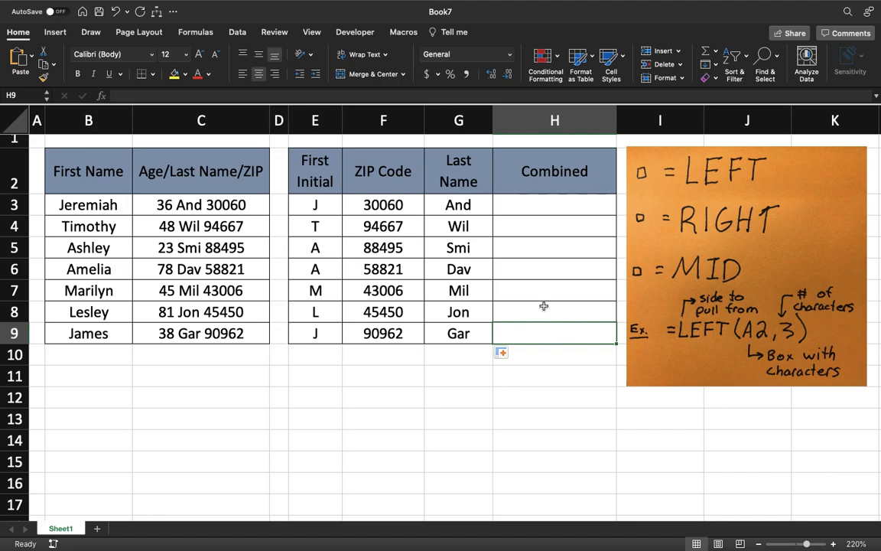
Enter =CONCATENATE(E3," ",G3,) in cell H3 to join the first initial and last name with a space
click(562, 206)
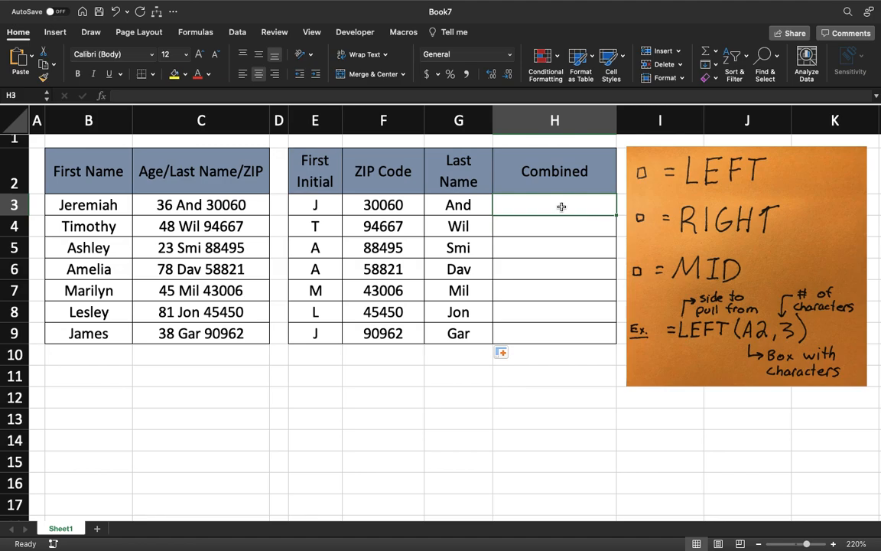
text(=c)
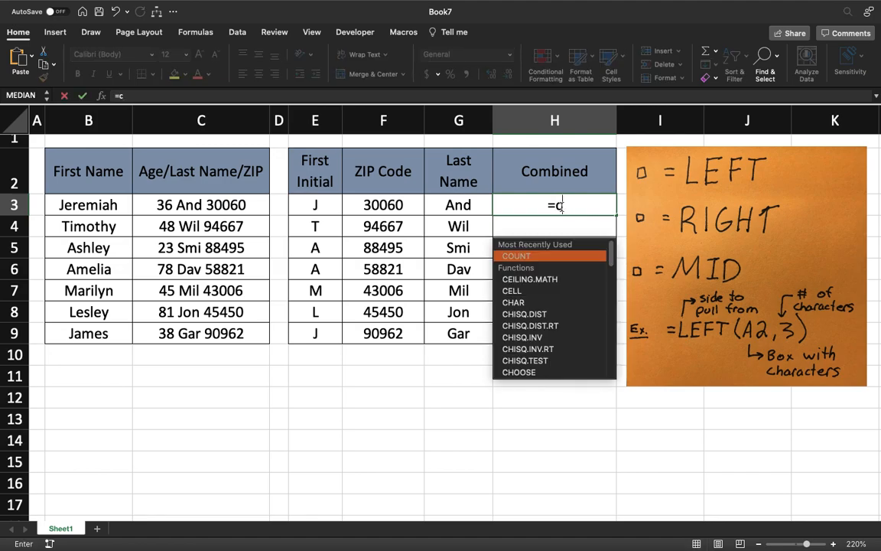
text(oncatenate)
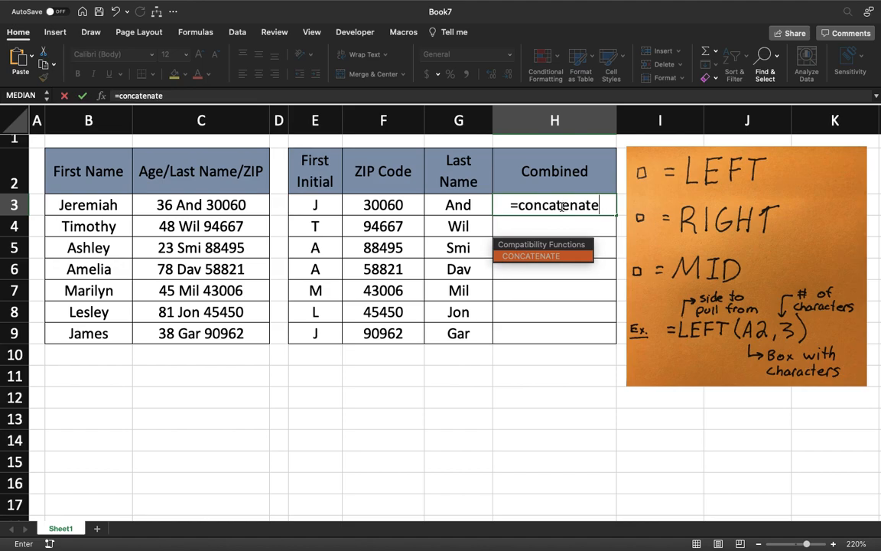
text(()
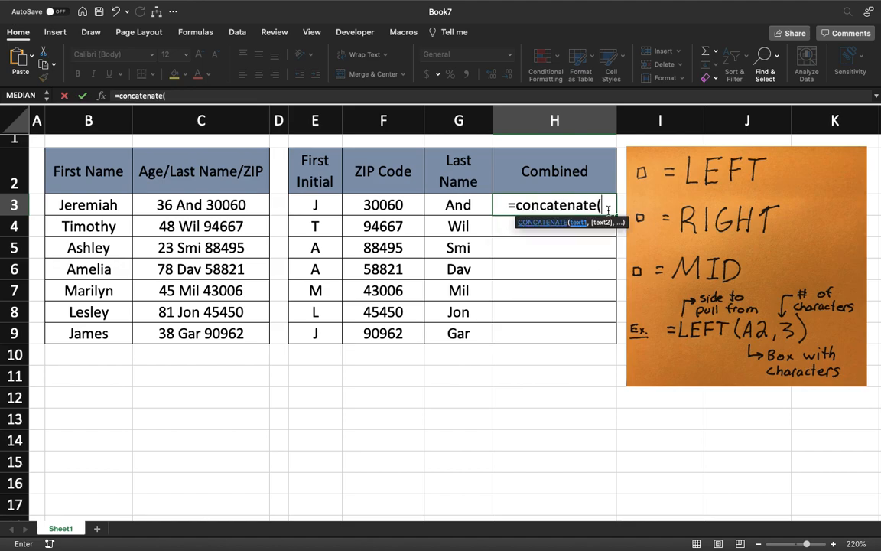
click(327, 205)
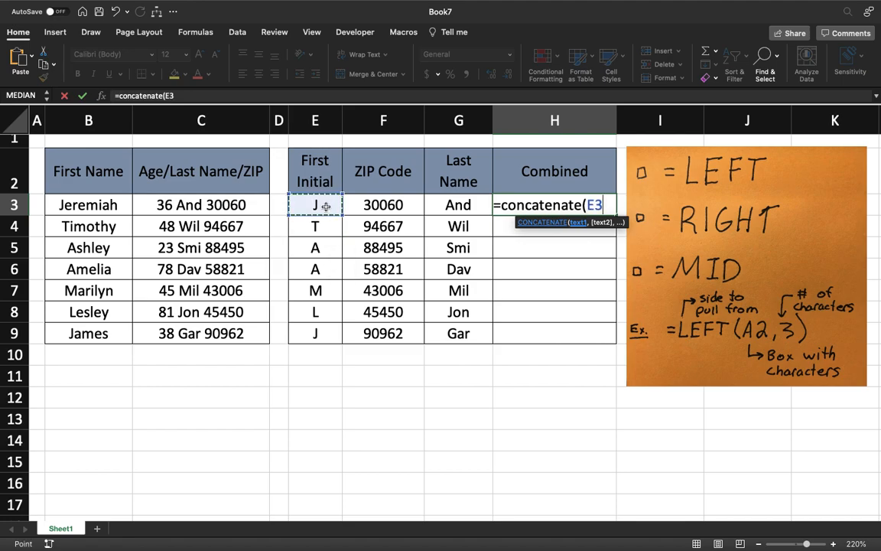
text(," ",)
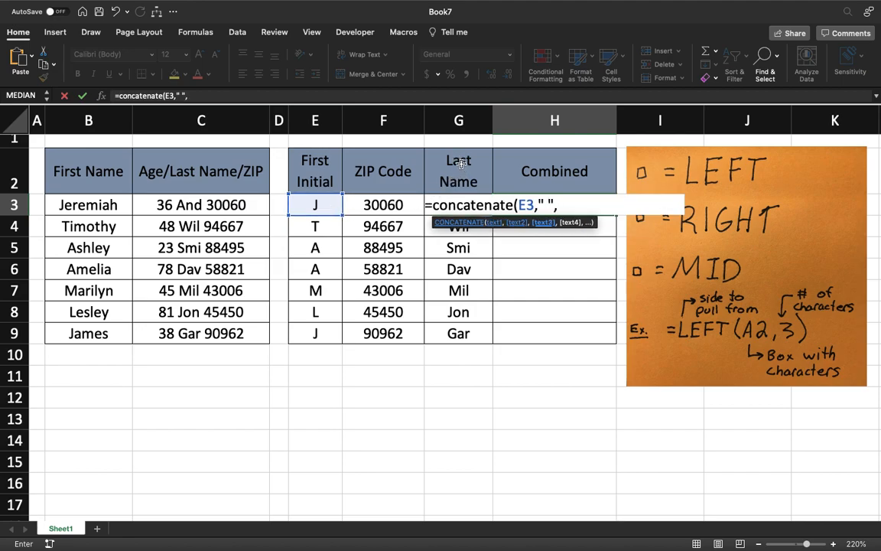
text(G3,)
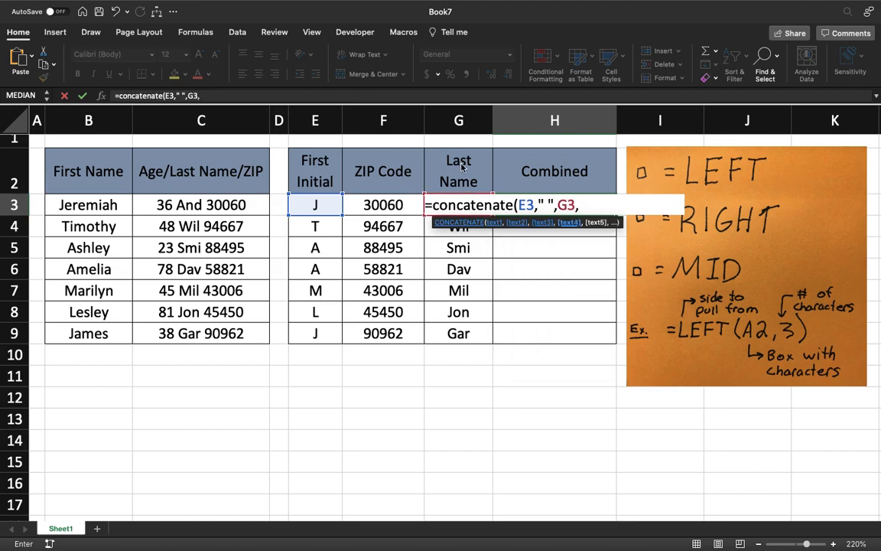
key(Return)
key(Return)
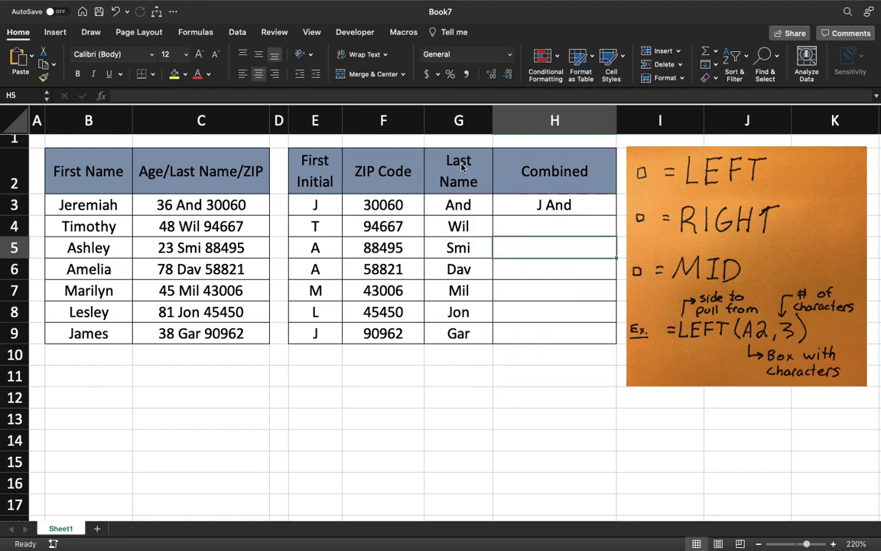
Extend the formula in H3 to =CONCATENATE(E3," ",G3," ",F3) so the ZIP code follows the last name after a space
click(582, 205)
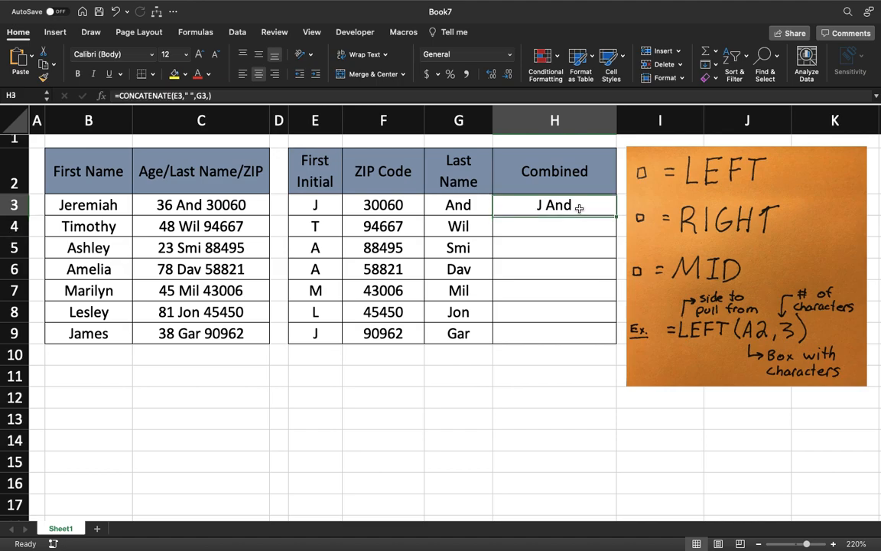
double_click(604, 203)
text(")
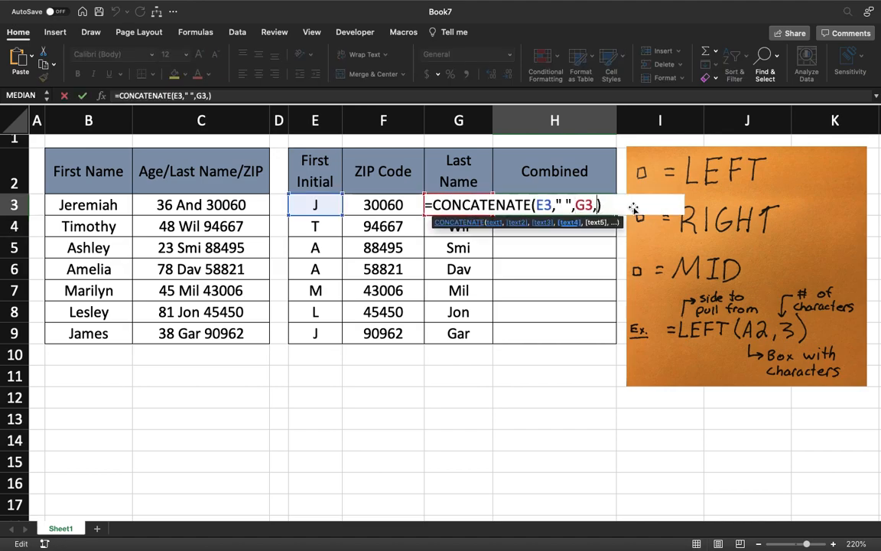
text( ",)
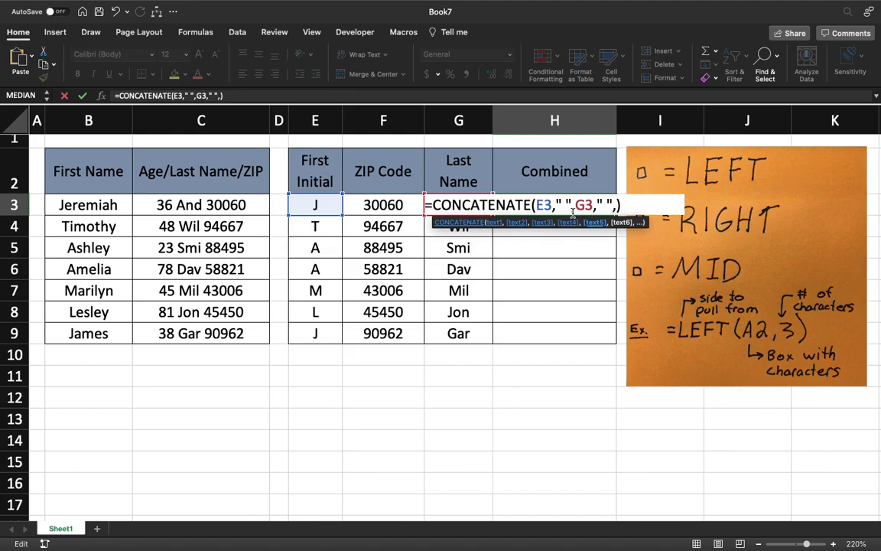
click(382, 205)
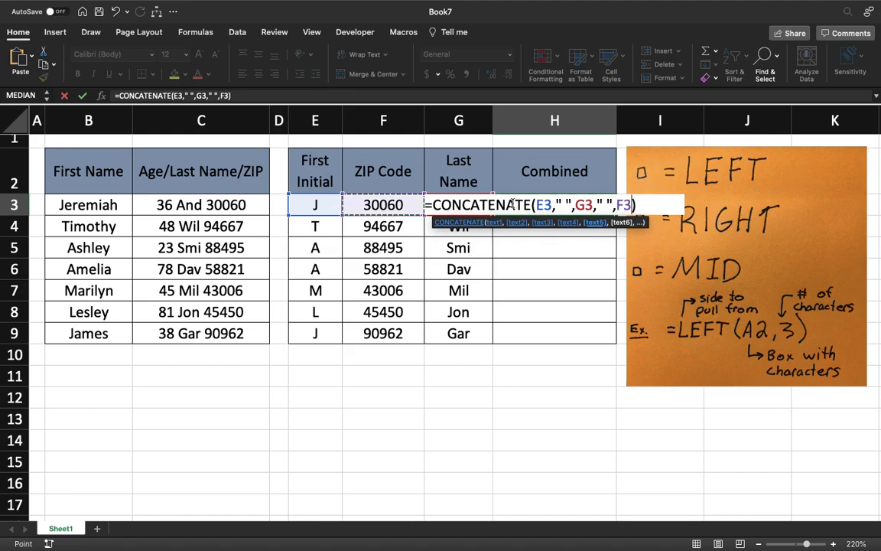
key(Return)
Fill the Combined formula from H3 down through H9
click(613, 207)
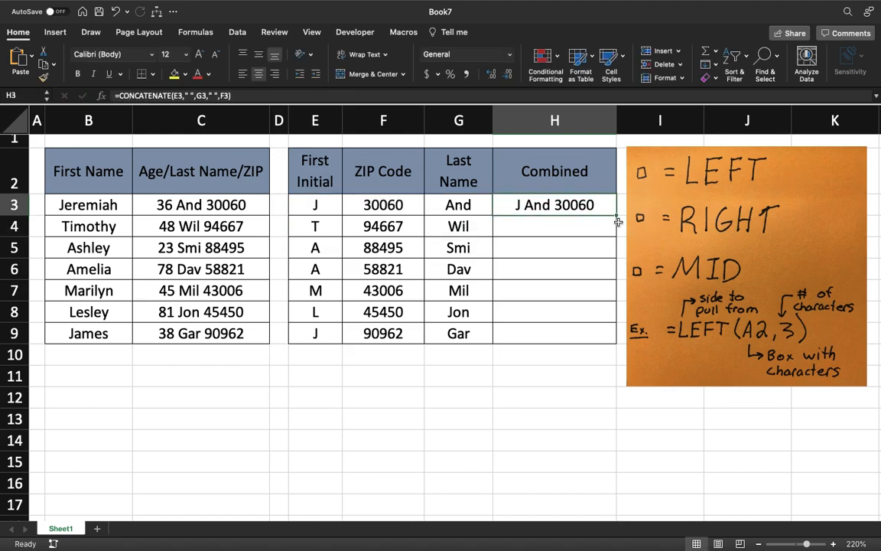
drag(617, 215, 617, 334)
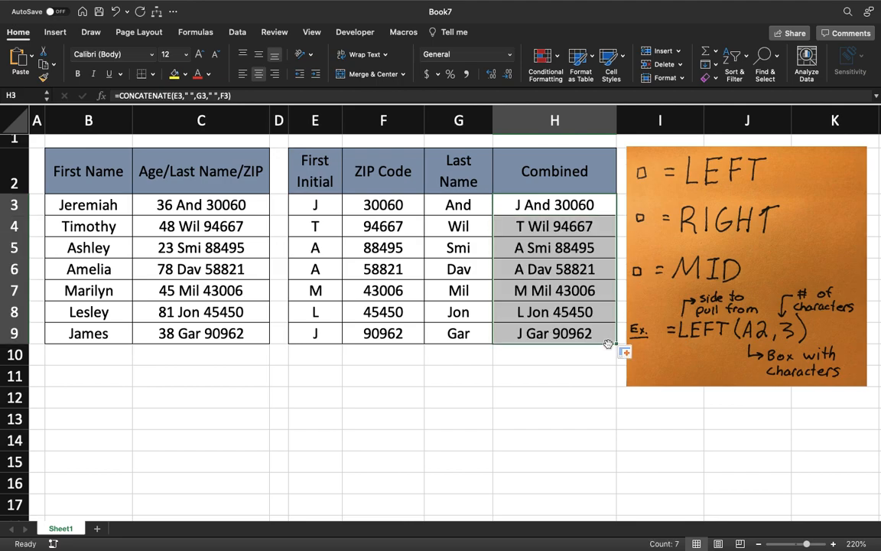
click(570, 356)
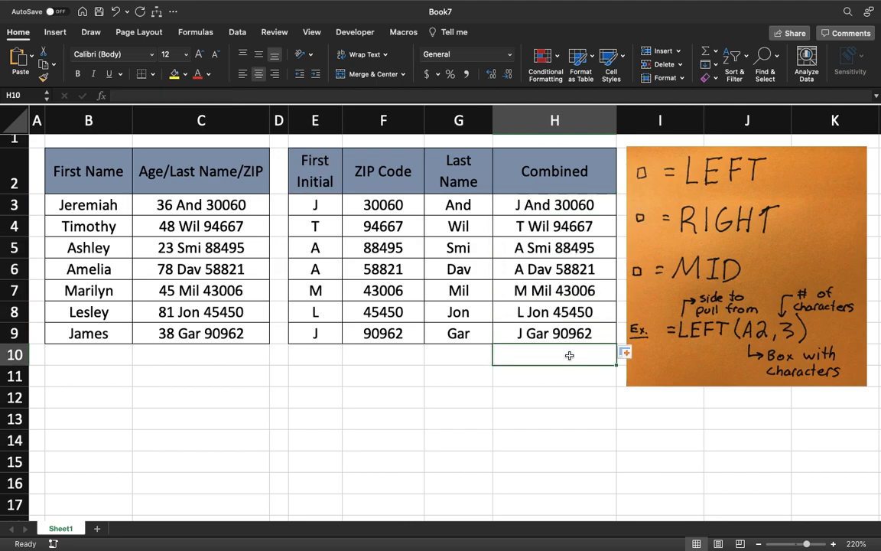
click(389, 389)
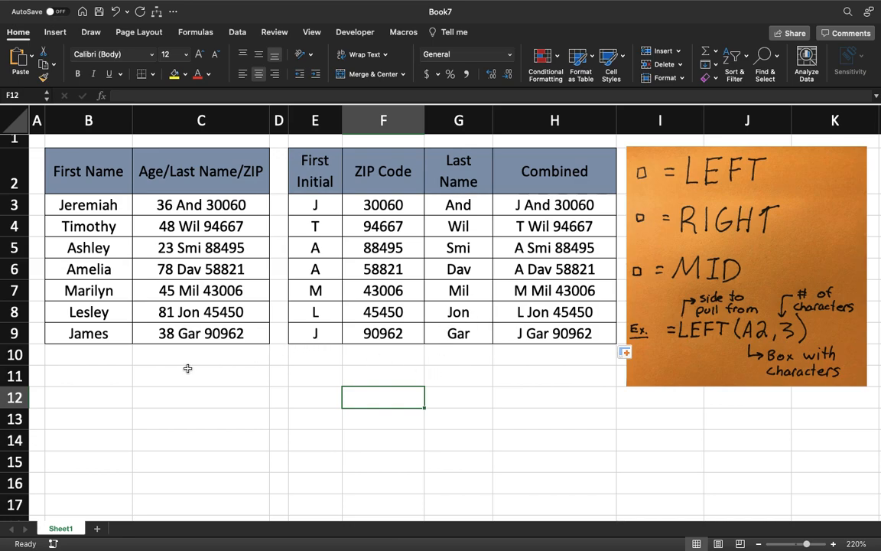
mouse_move(575, 7)
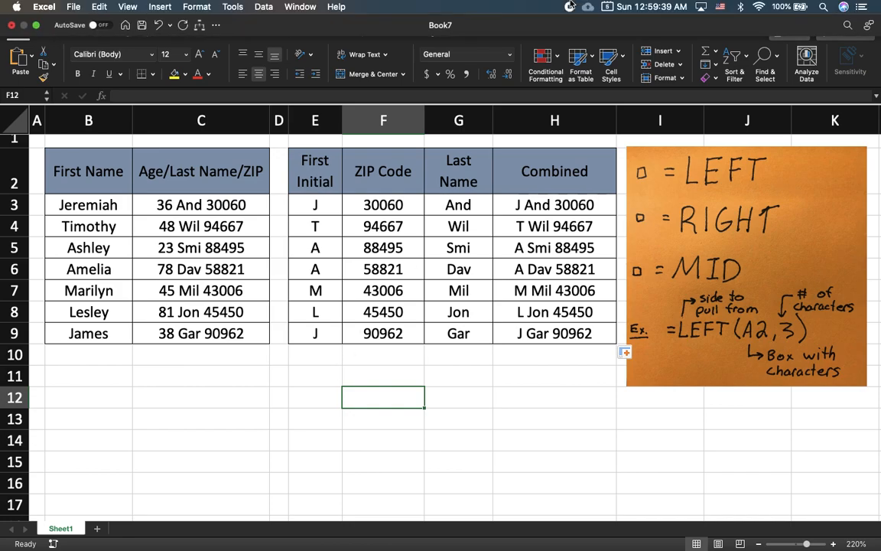